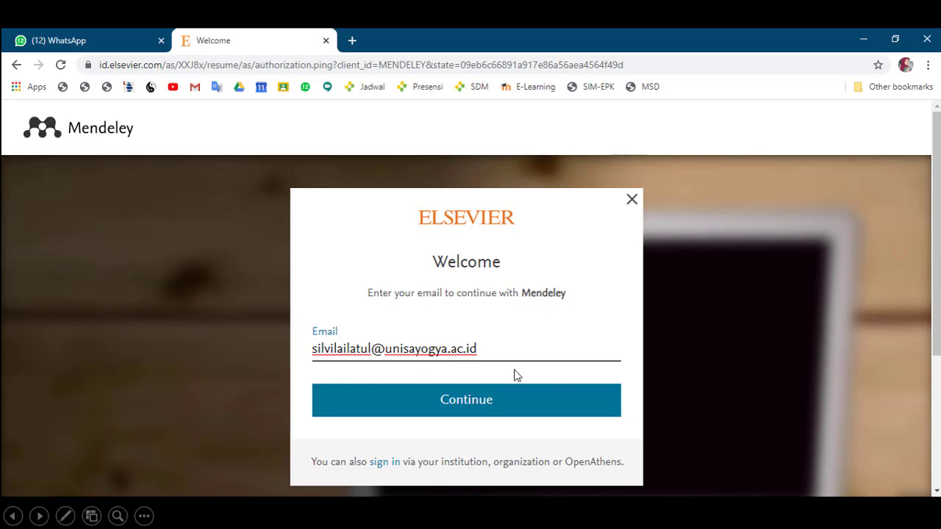
Register a Mendeley account with e-mail, name and password, and set the profile to Student > Bachelor, Nursing and Health Professions.
left_click(435, 396)
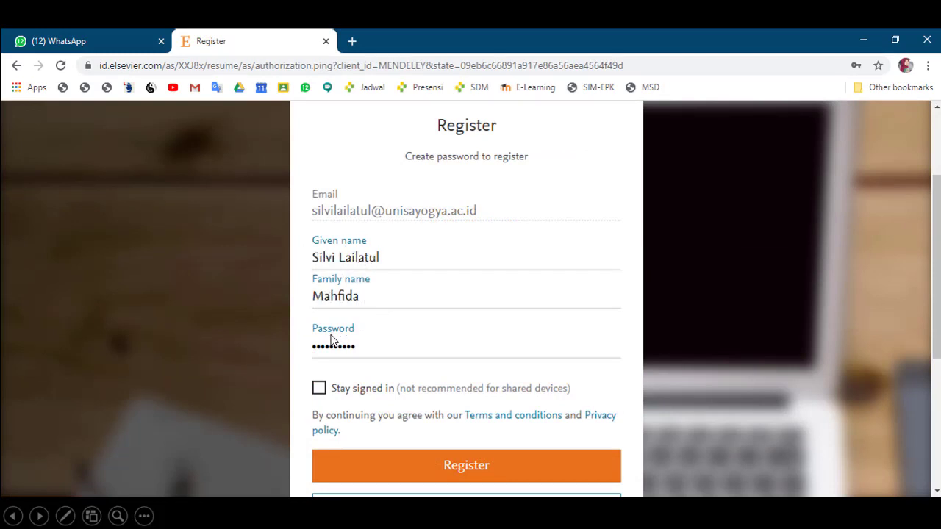
left_click(415, 465)
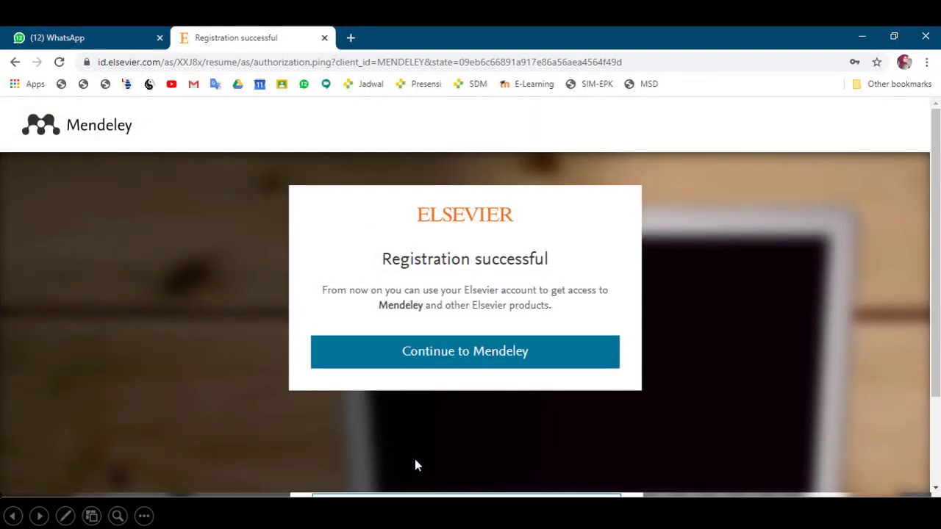
left_click(421, 352)
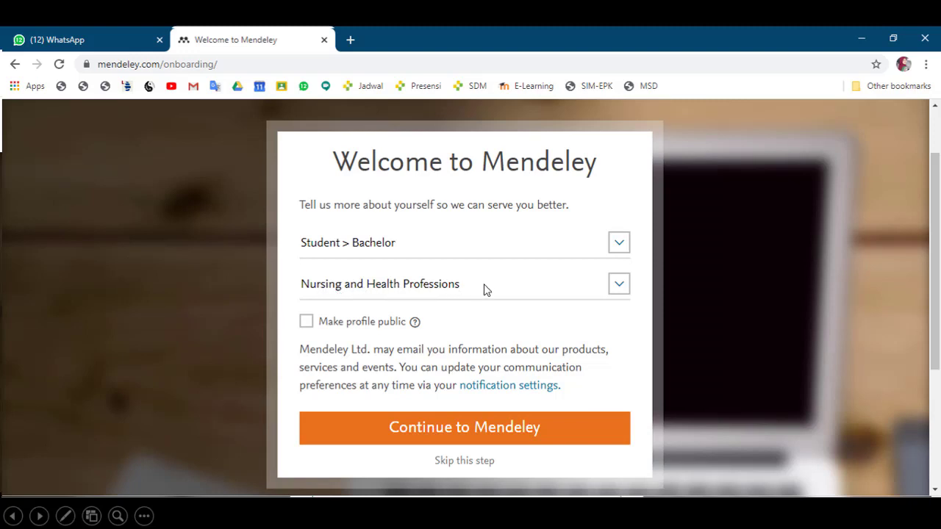
left_click(437, 425)
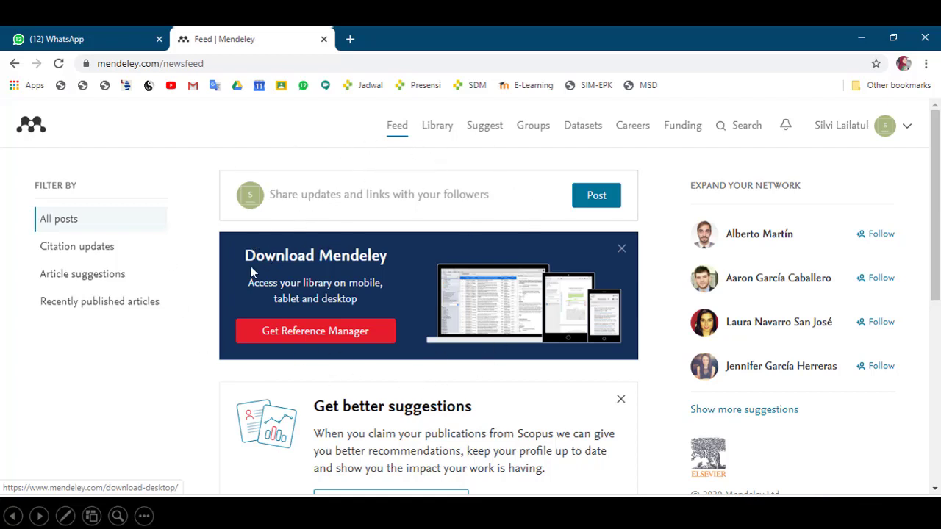
Download Mendeley Desktop for Windows and launch the Mendeley-Desktop-1.19.6-win32 installer.
left_click(300, 334)
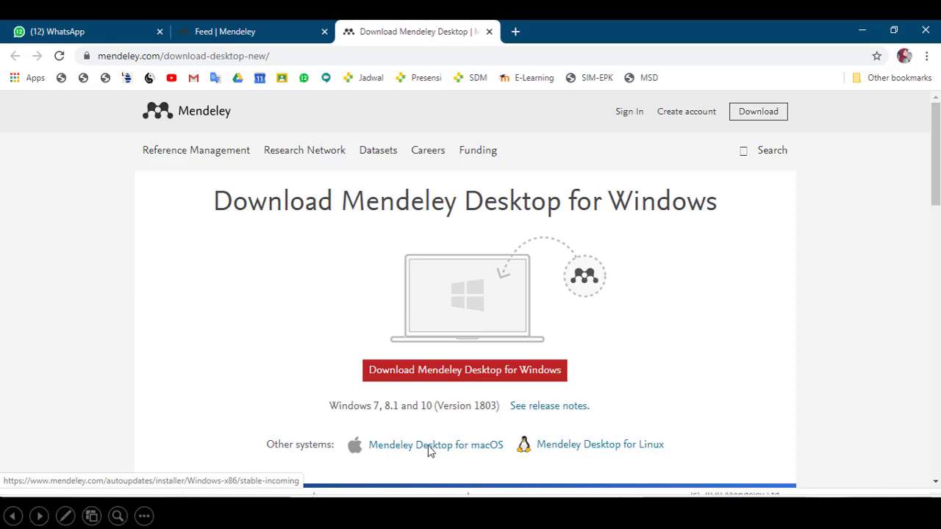
left_click(457, 371)
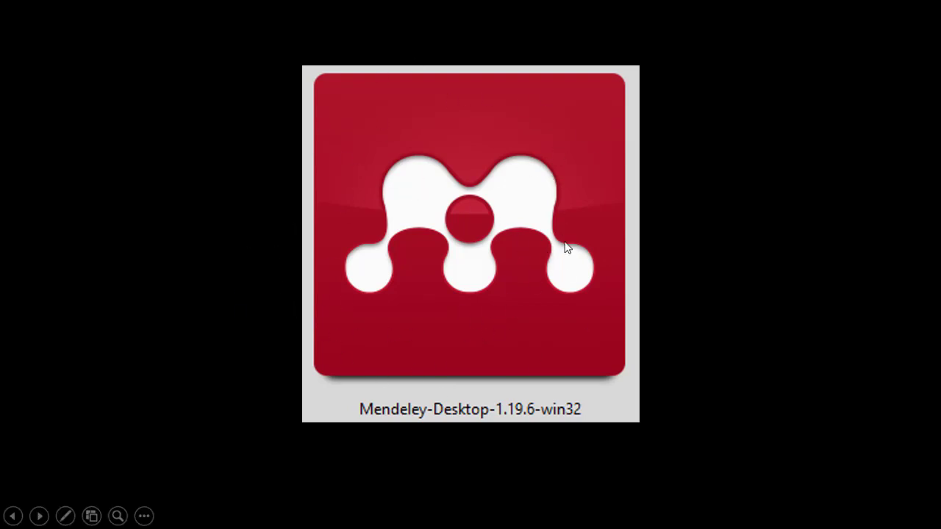
left_click(473, 277)
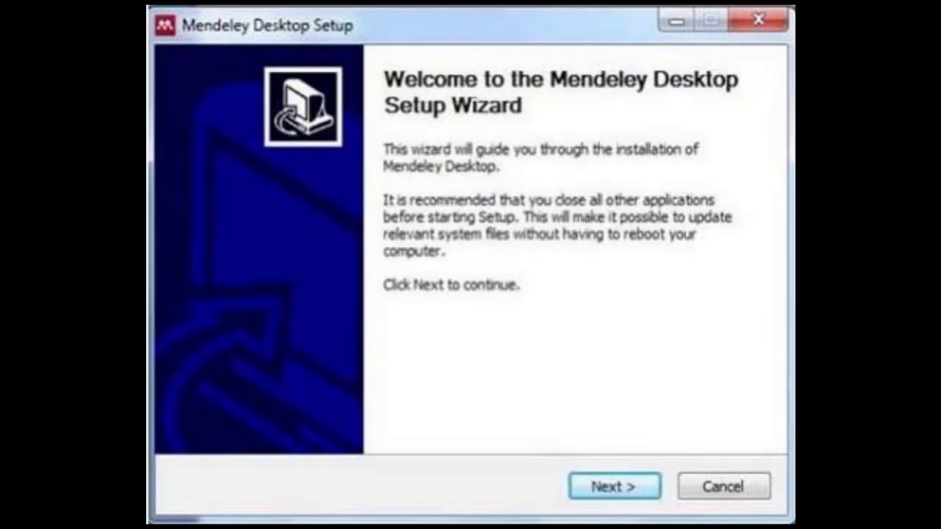
Accept the license agreement and install Mendeley Desktop with the default location and Start Menu folder.
left_click(605, 486)
left_click(606, 487)
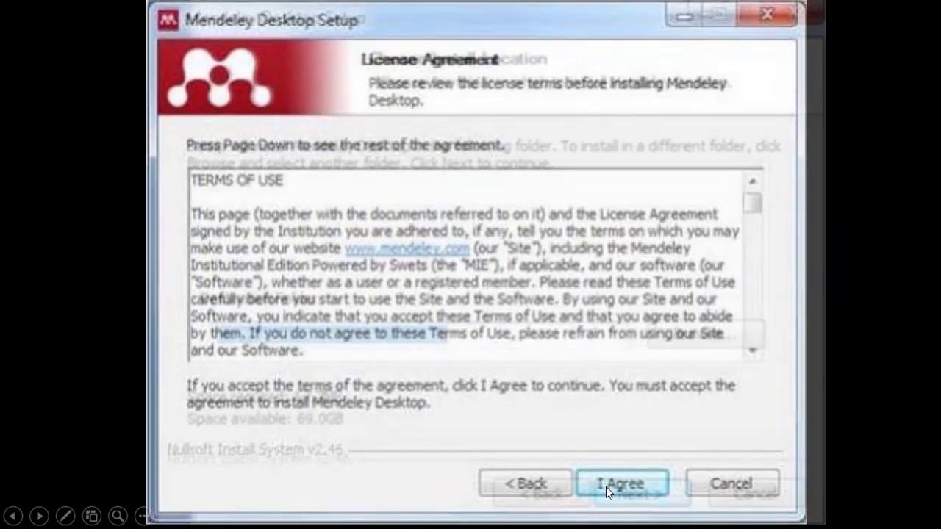
left_click(605, 487)
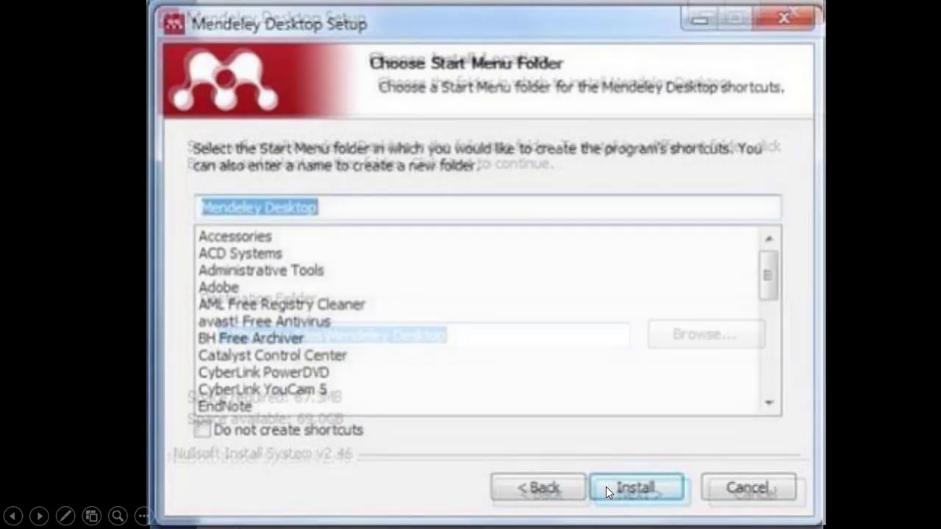
left_click(635, 487)
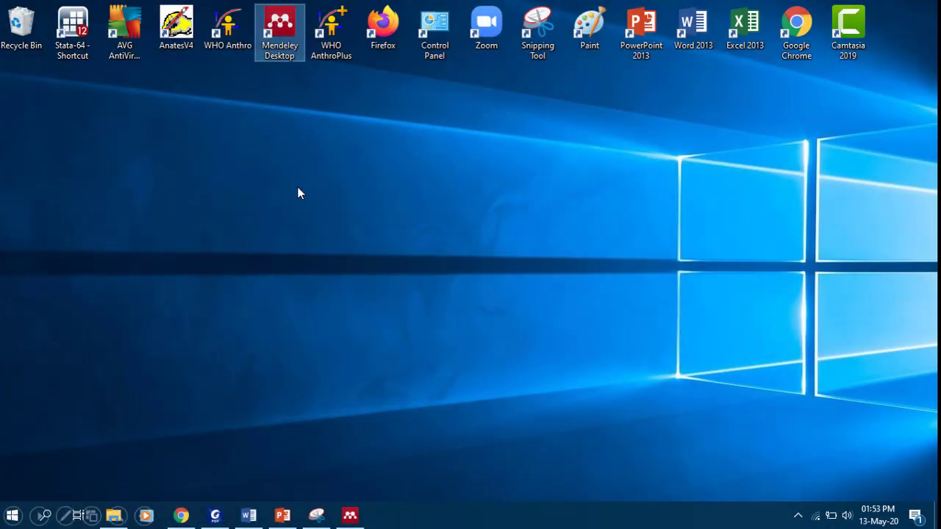
Launch Mendeley Desktop and sign in with the account e-mail and password.
double_click(280, 51)
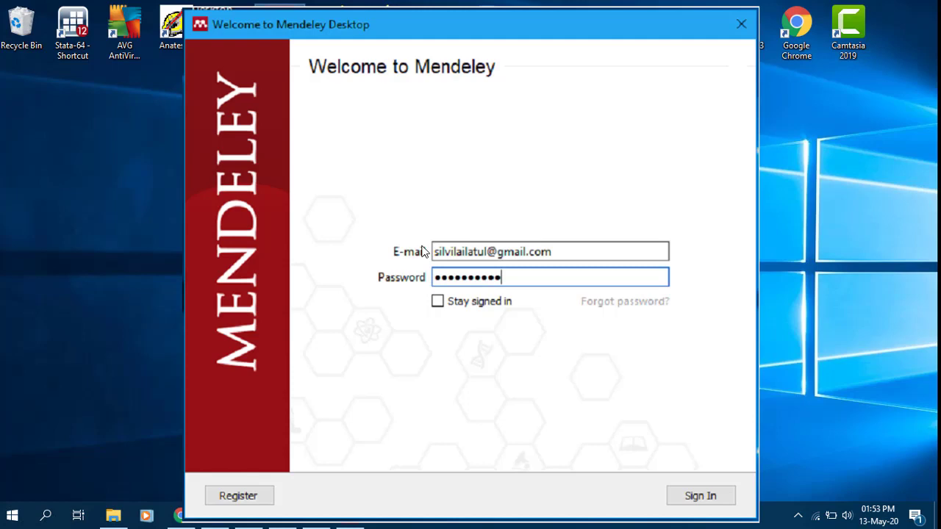
left_click(699, 496)
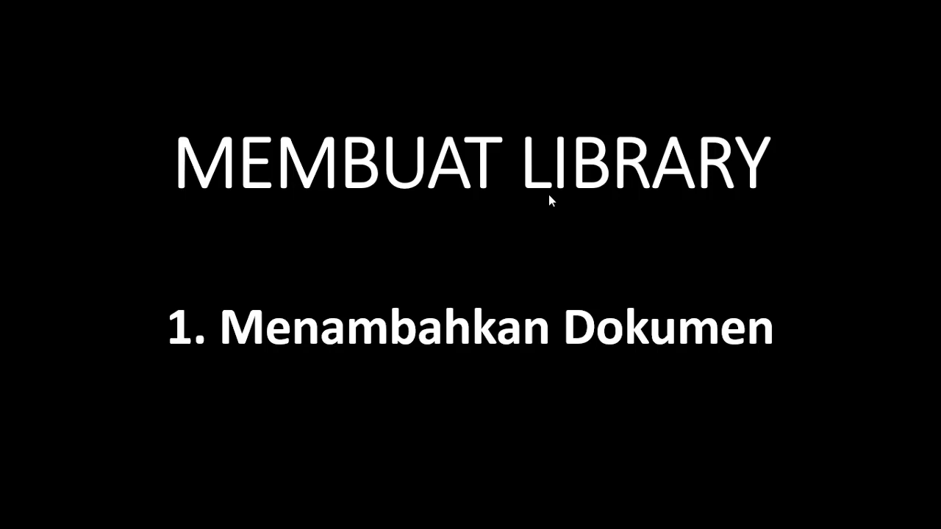
Add the file "Influence of Parenting Practices on Eating Behaviors" from the pola asuh folder to the Mendeley library.
left_click(549, 194)
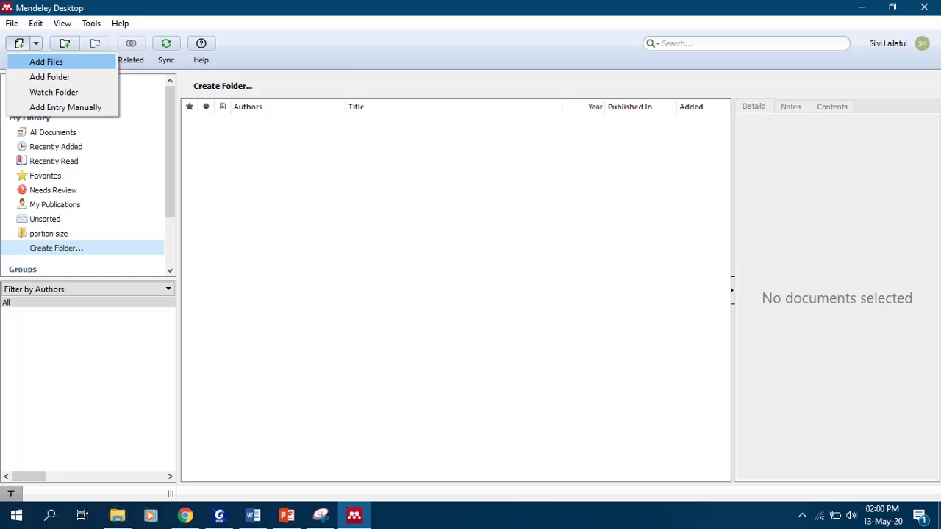
left_click(44, 62)
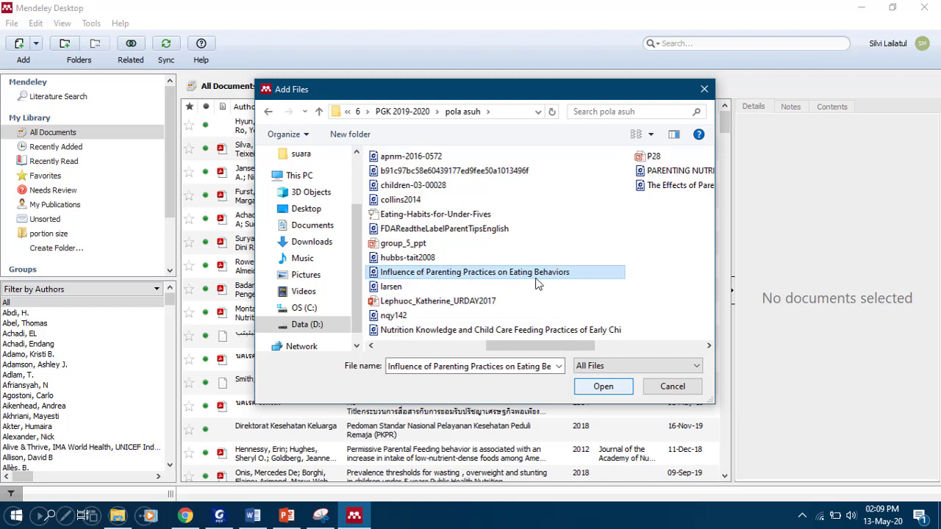
left_click(603, 387)
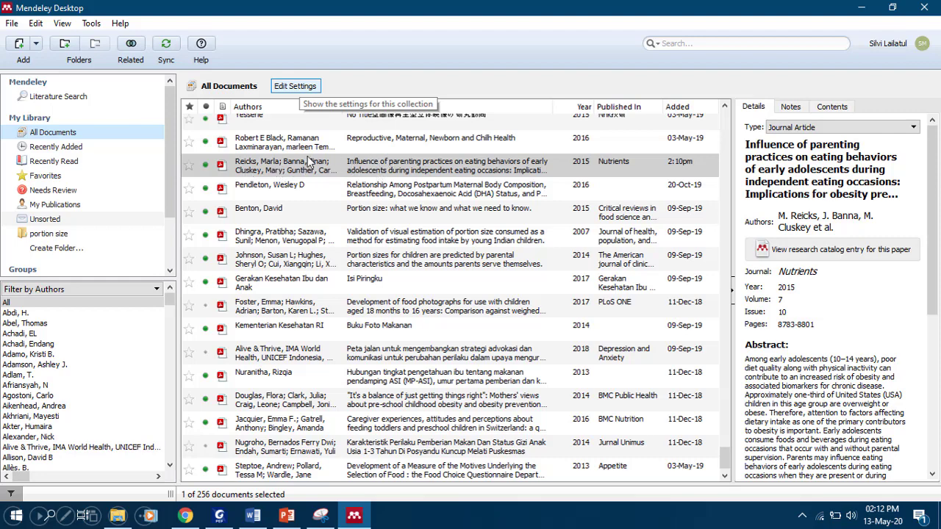
Save and sync attached files for My Publications and portion size, and open the library on the Mendeley website in Chrome.
left_click(291, 86)
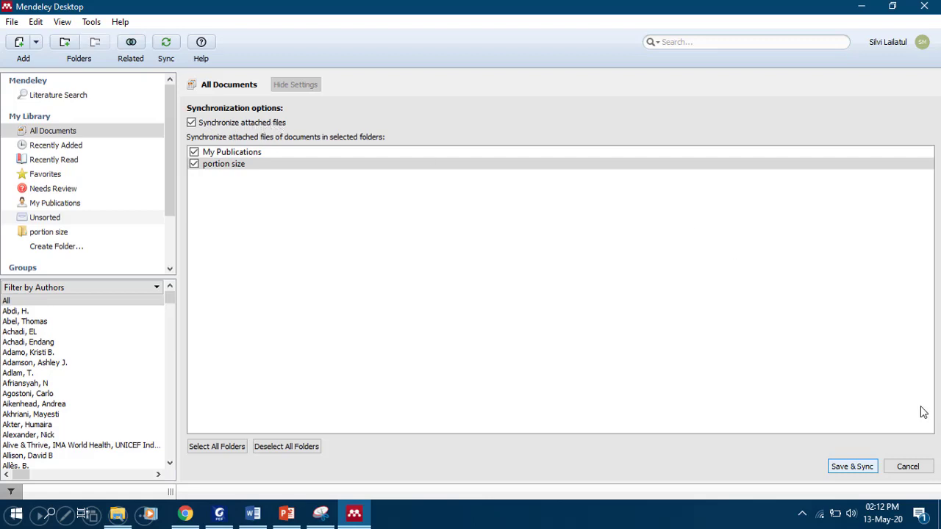
left_click(851, 468)
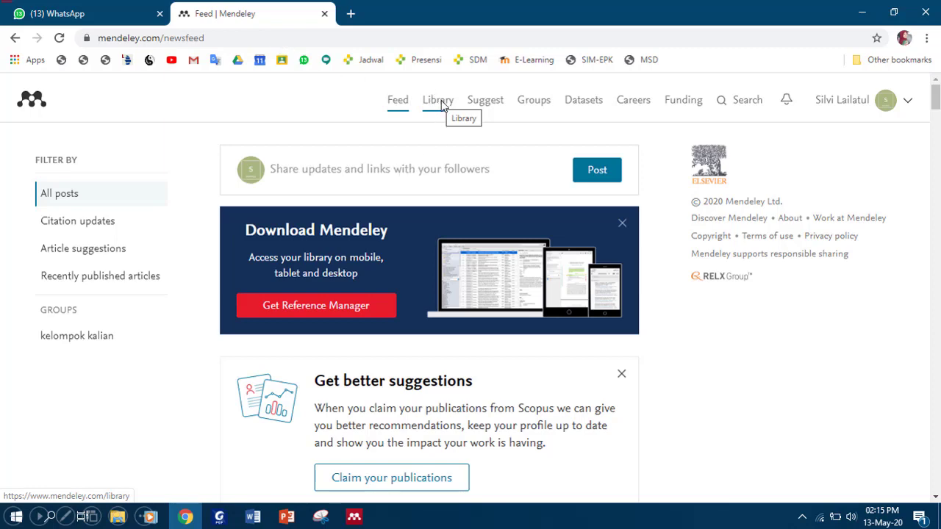
left_click(439, 103)
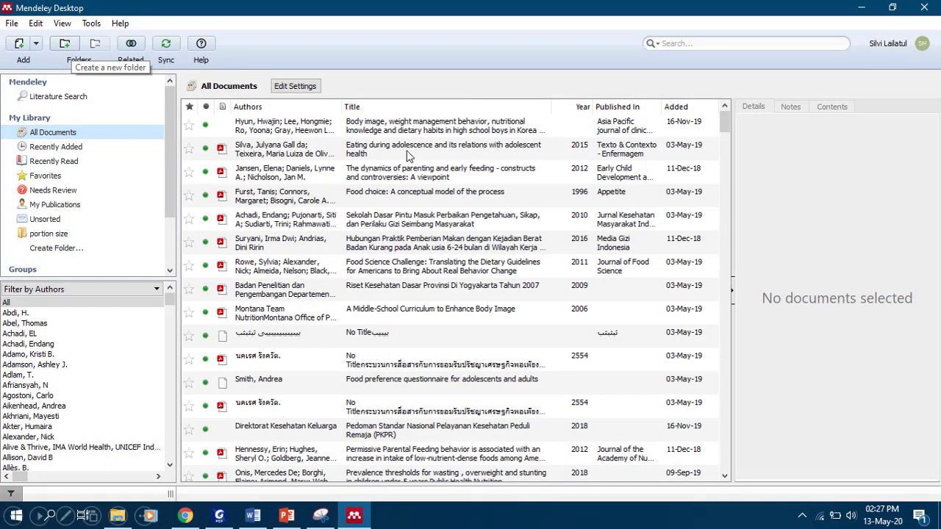
Create a new folder named Anemia in the Mendeley Desktop library.
left_click(66, 44)
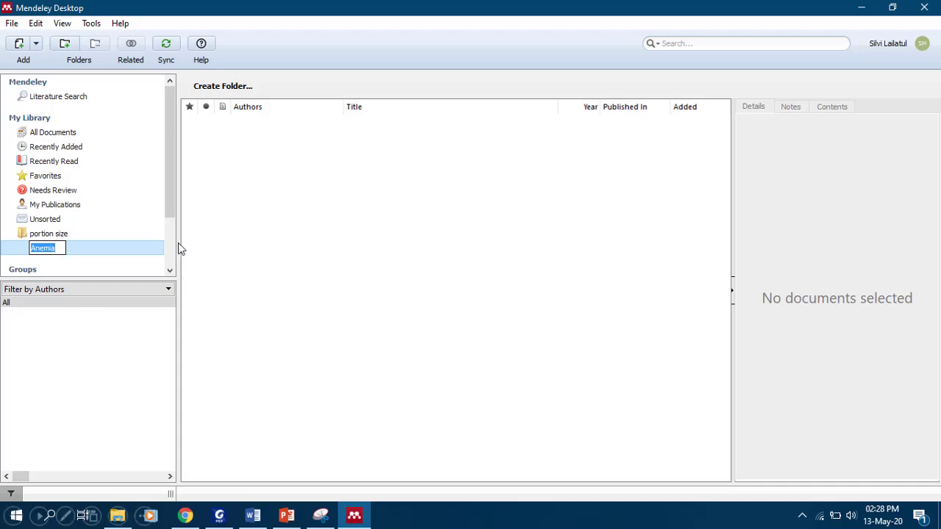
left_click(193, 178)
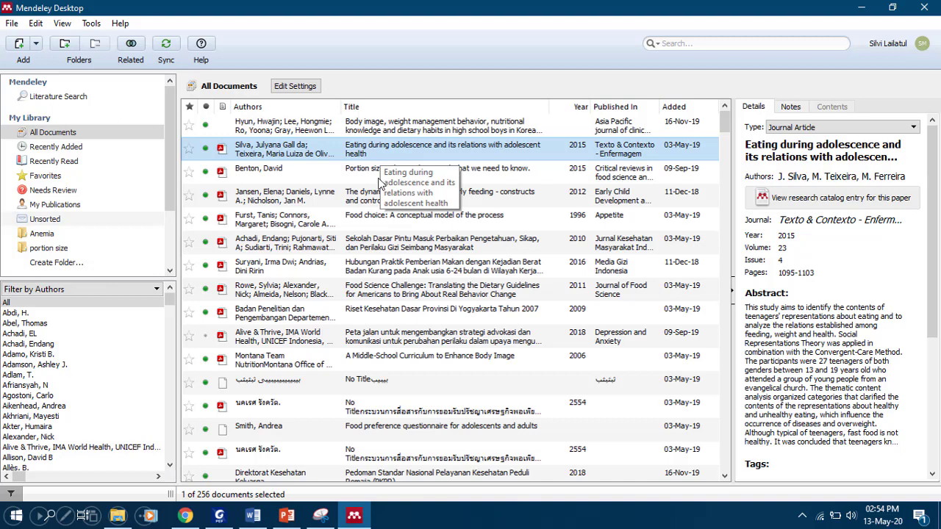
Open the article "Eating during adolescence and its relations with adolescent health", and check the library for duplicates.
double_click(413, 152)
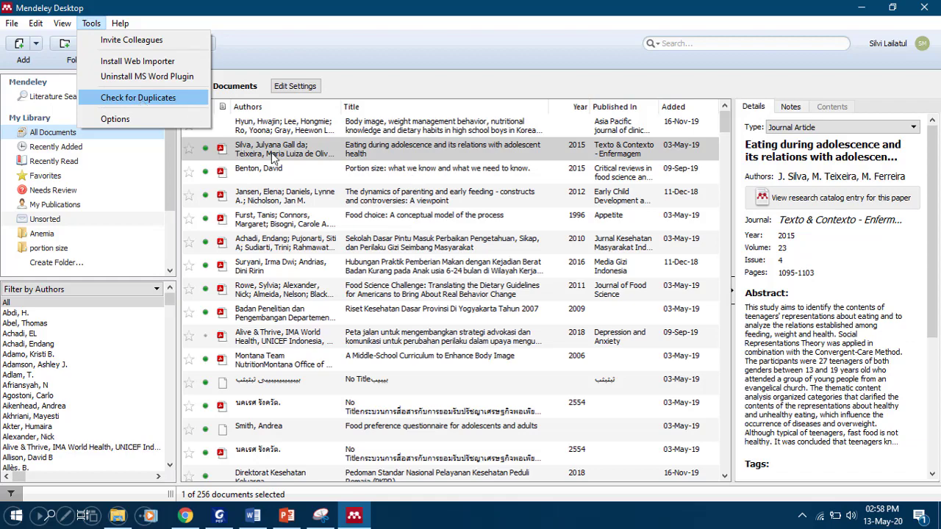
left_click(179, 98)
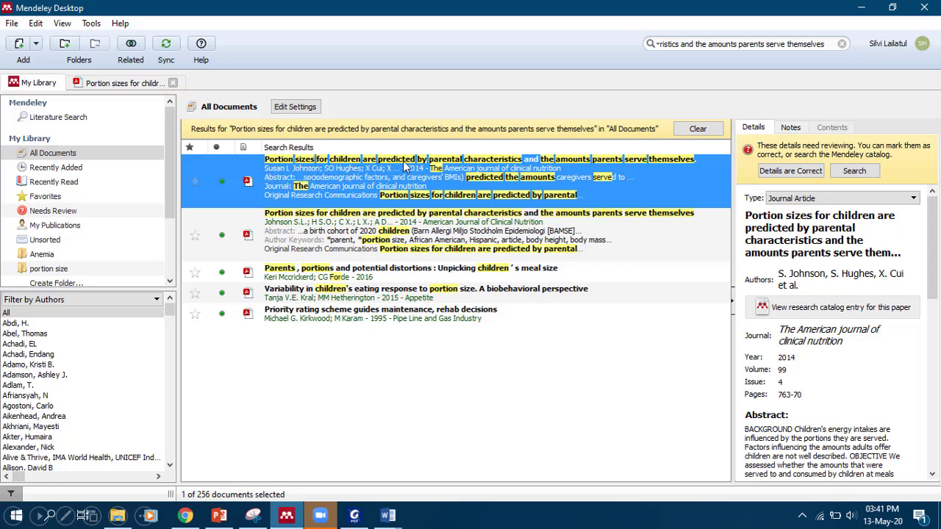
Search all documents for "Portion sizes for children are predicted by parental characteristics and the amounts parents serve themselves" and open the article.
double_click(352, 179)
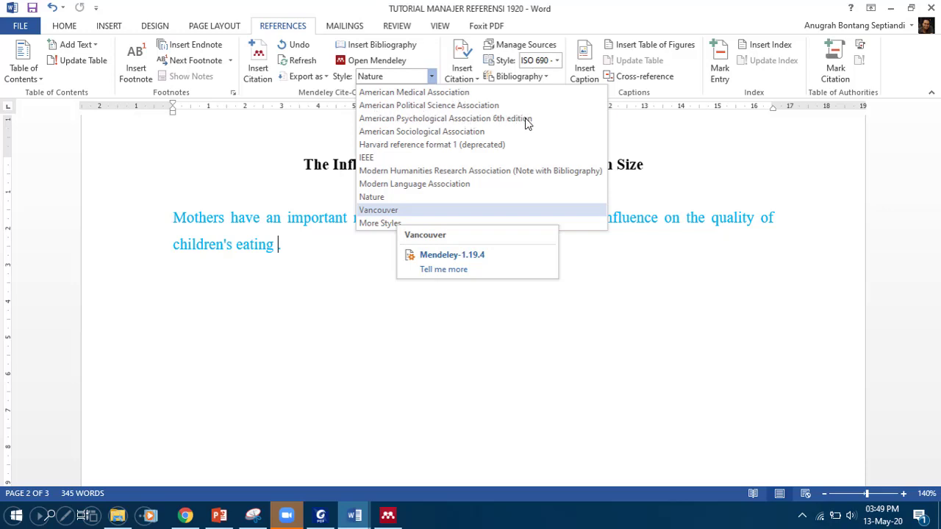
In Word, set the citation style to Vancouver and cite Mendeley's "Portion sizes for children are predicted by parental characteristics" article after "children's eating".
left_click(373, 211)
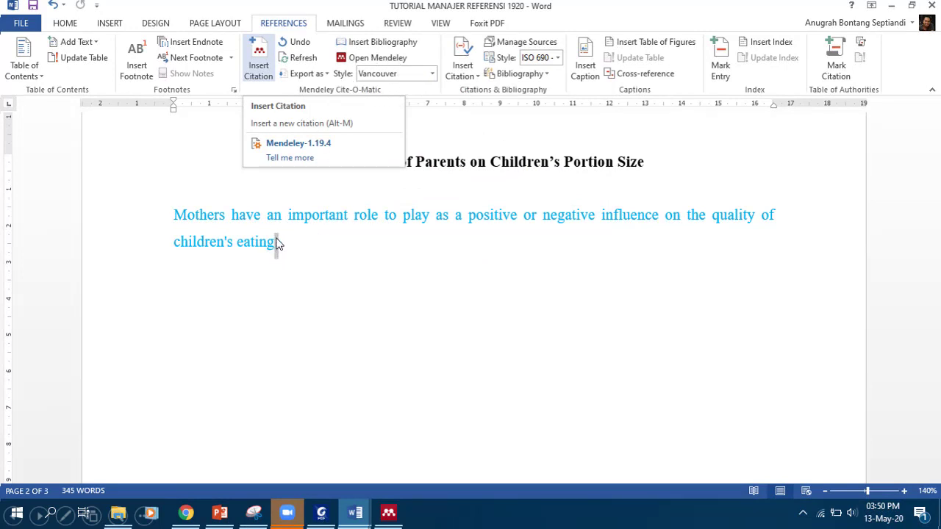
left_click(261, 70)
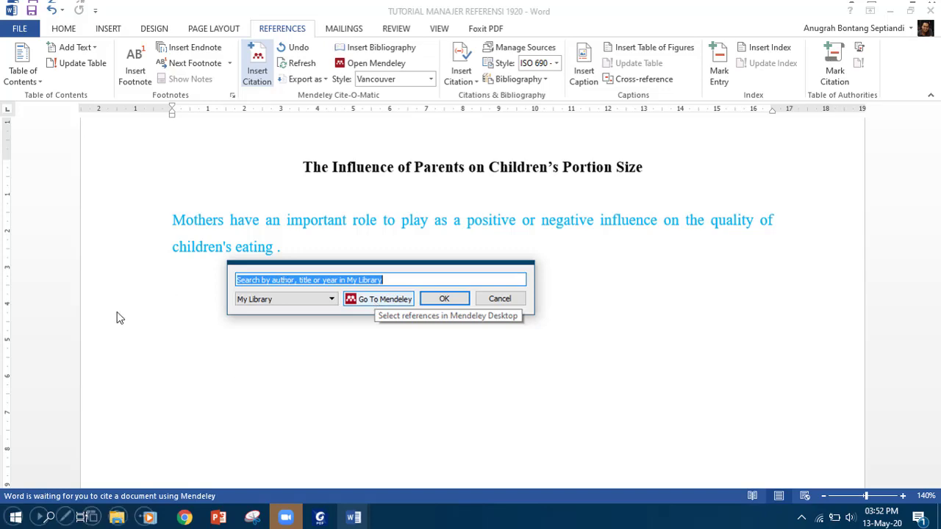
left_click(376, 299)
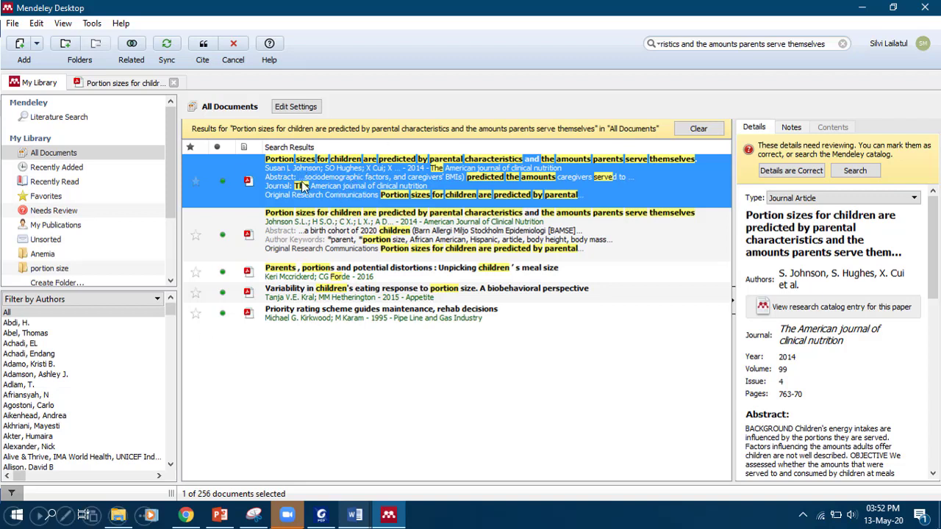
left_click(203, 47)
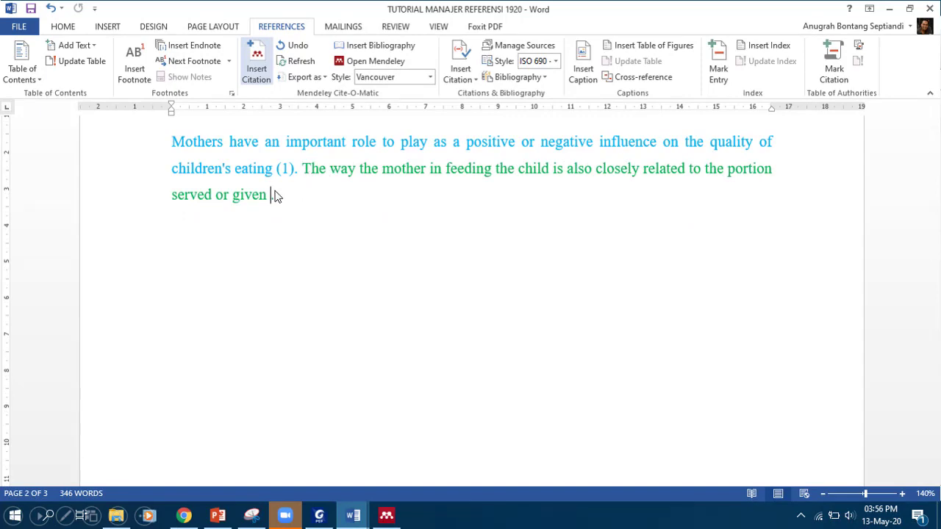
Insert a citation of "Measuring parent food practices: a systematic review of existing measures and examination of instruments" after "served or given".
left_click(257, 71)
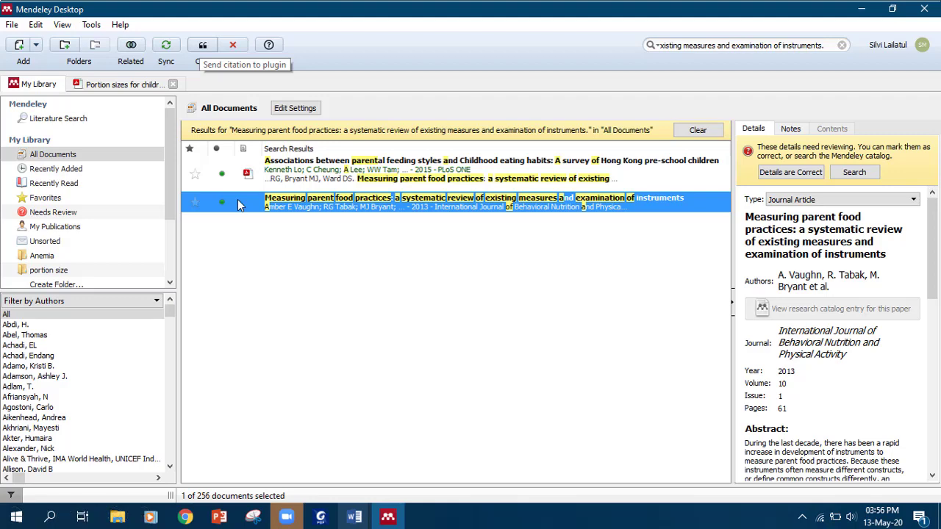
left_click(202, 46)
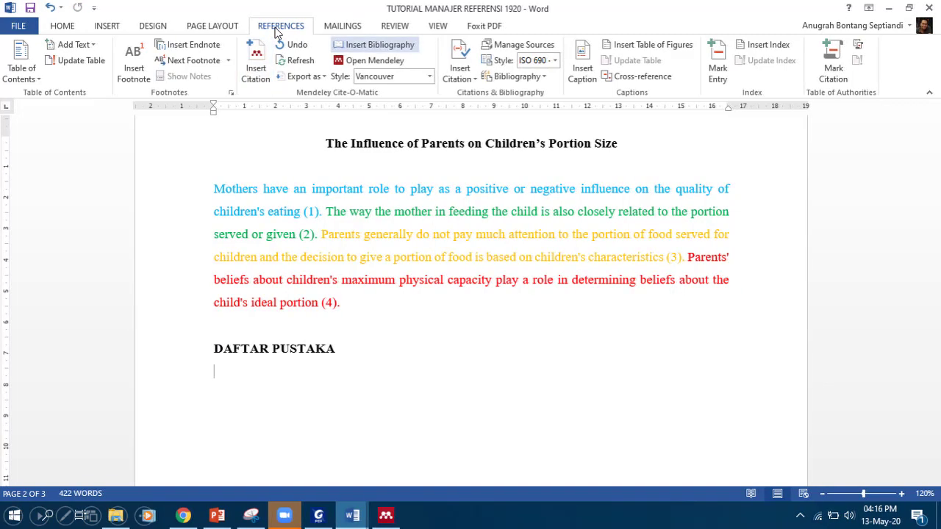
Insert the bibliography under the DAFTAR PUSTAKA heading and change the citation style to American Psychological Association 6th edition.
left_click(379, 45)
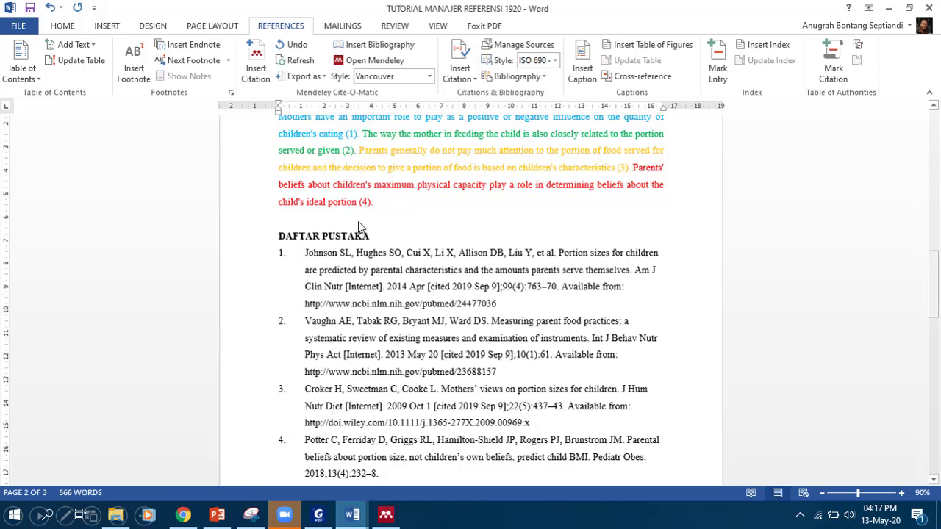
left_click(428, 81)
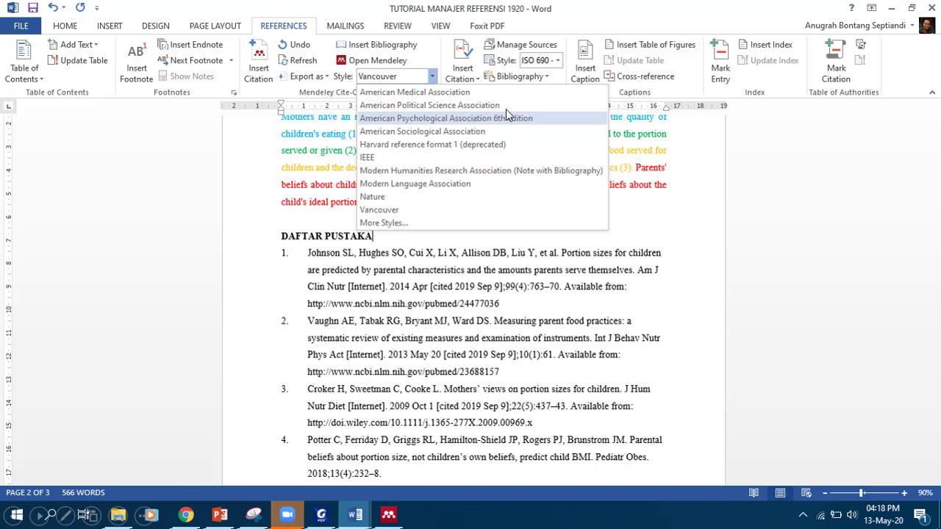
left_click(400, 120)
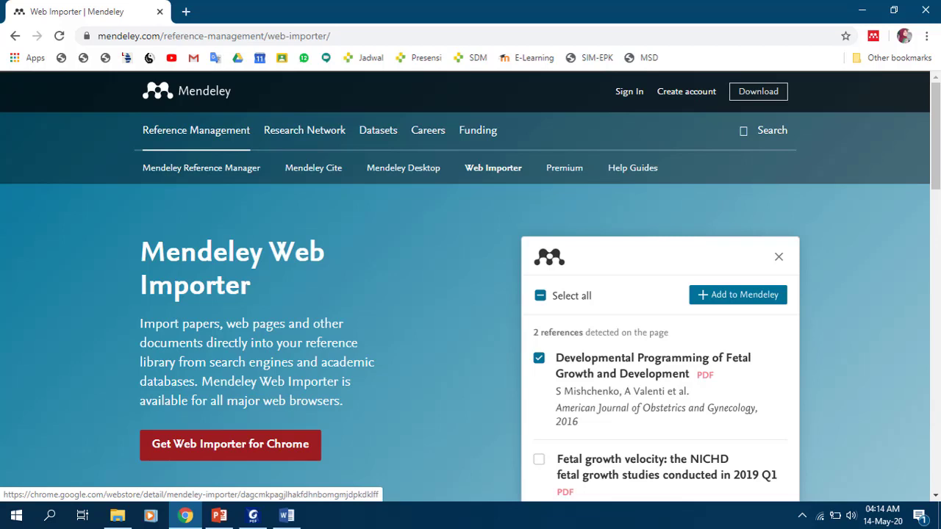
Get the Mendeley Web Importer from the Mendeley website and add the extension to Chrome.
left_click(183, 445)
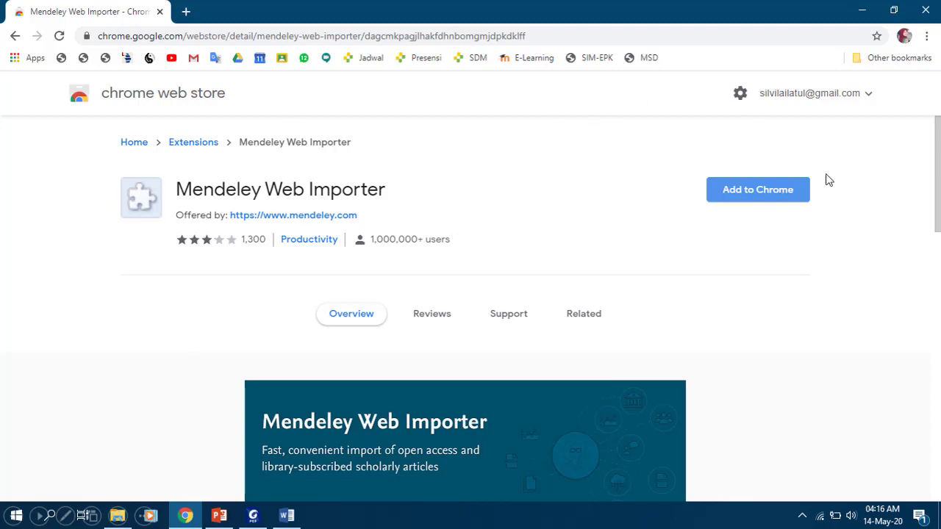
left_click(739, 192)
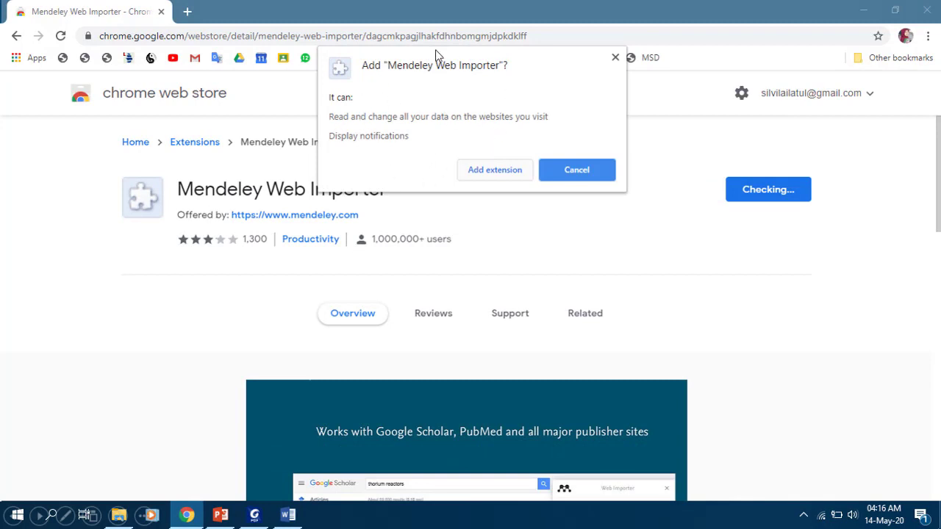
left_click(486, 174)
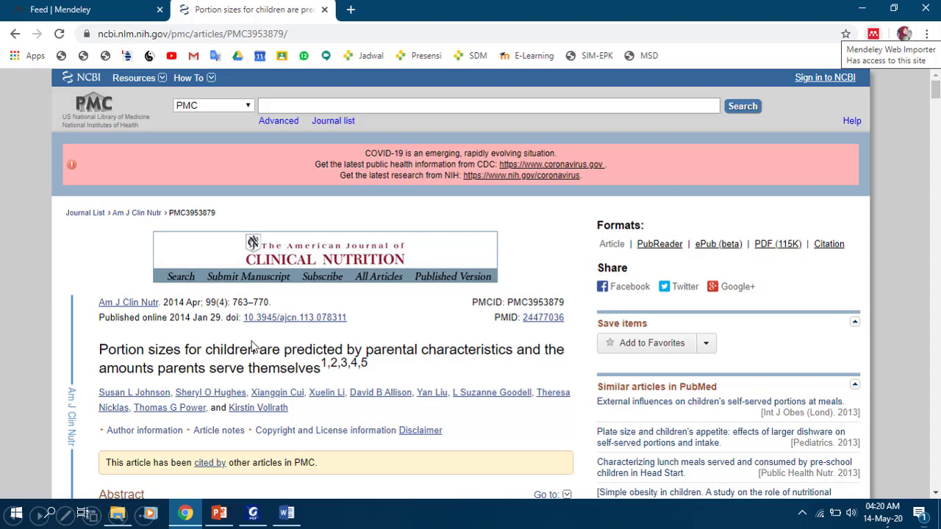
Sign in to the Mendeley Web Importer and add the "Portion sizes for children are predicted by parental characteristics" article to My library.
left_click(873, 35)
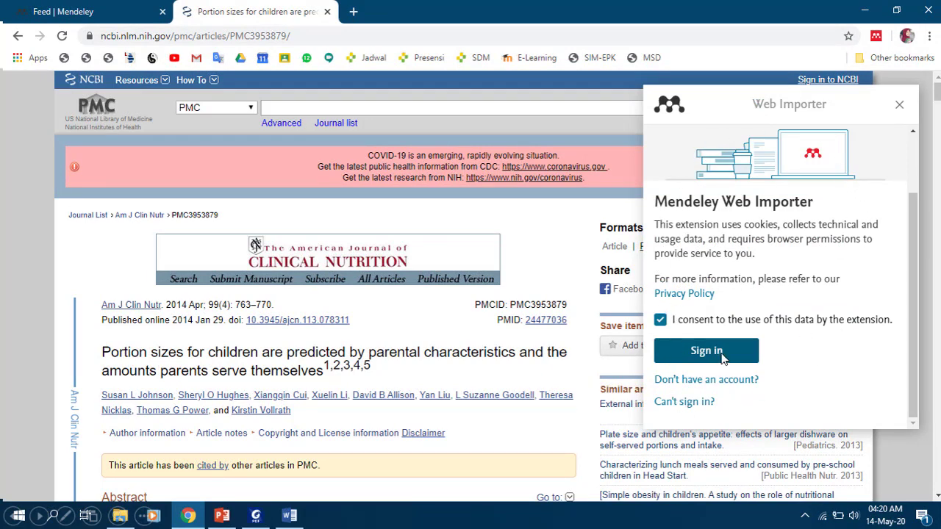
left_click(723, 358)
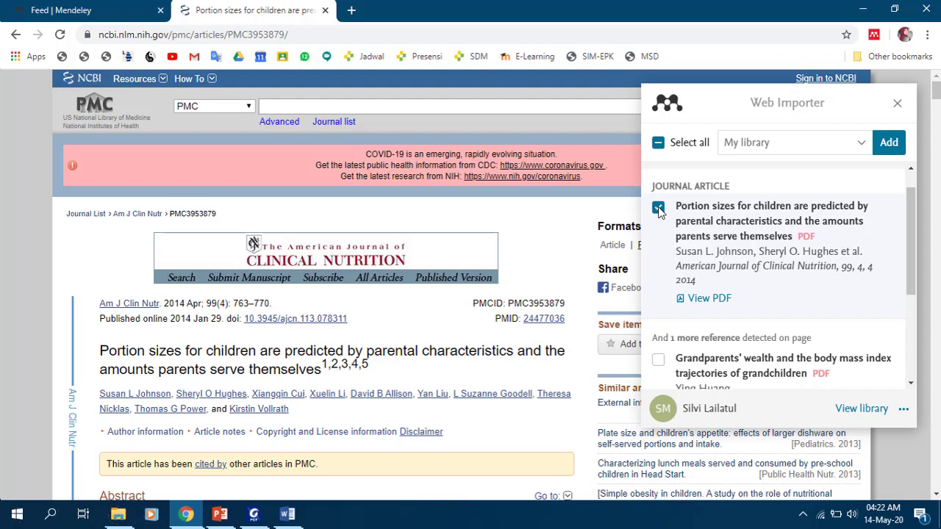
left_click(887, 145)
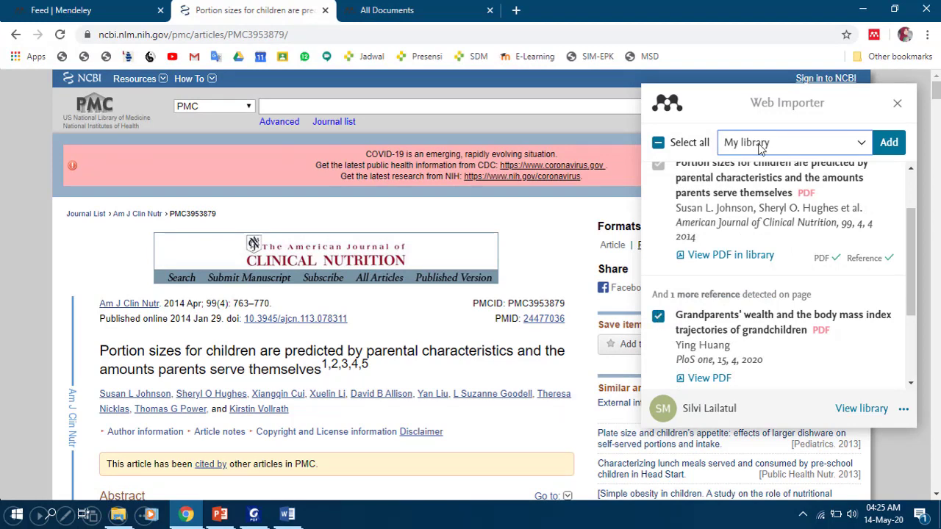
Import the selected "Grandparents' wealth and the body mass index trajectories of grandchildren" reference, and synchronize the library in Mendeley Desktop.
left_click(862, 145)
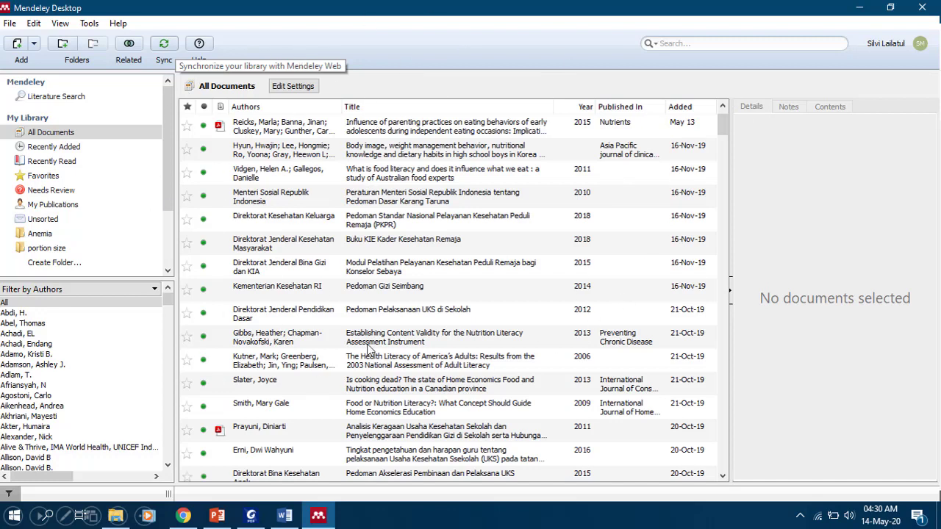
left_click(165, 45)
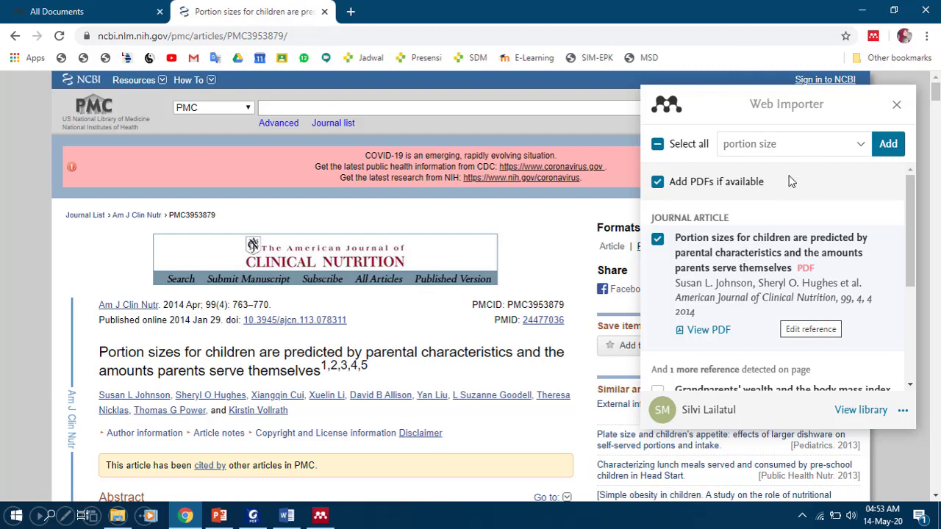
Select the "Portion sizes for children" article's title in the Web Importer's reference details and switch to Mendeley Desktop.
double_click(746, 263)
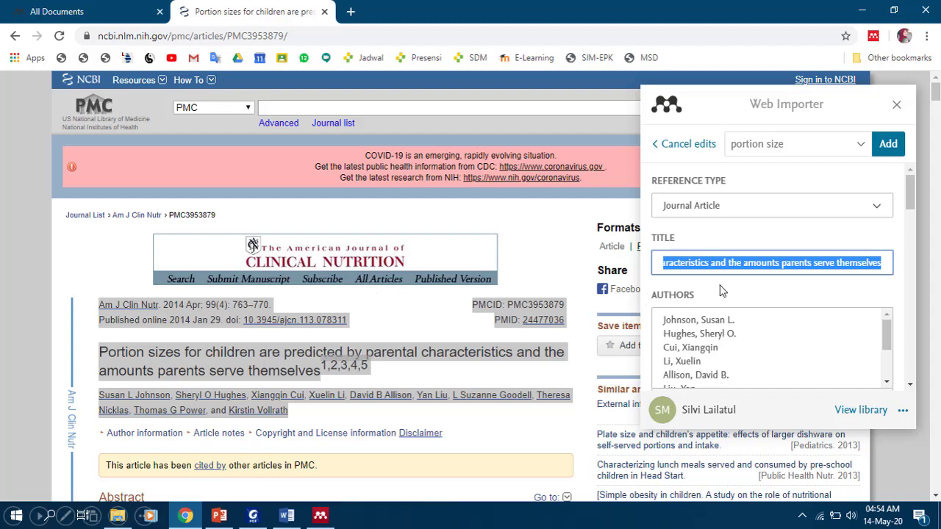
key("alt+Tab")
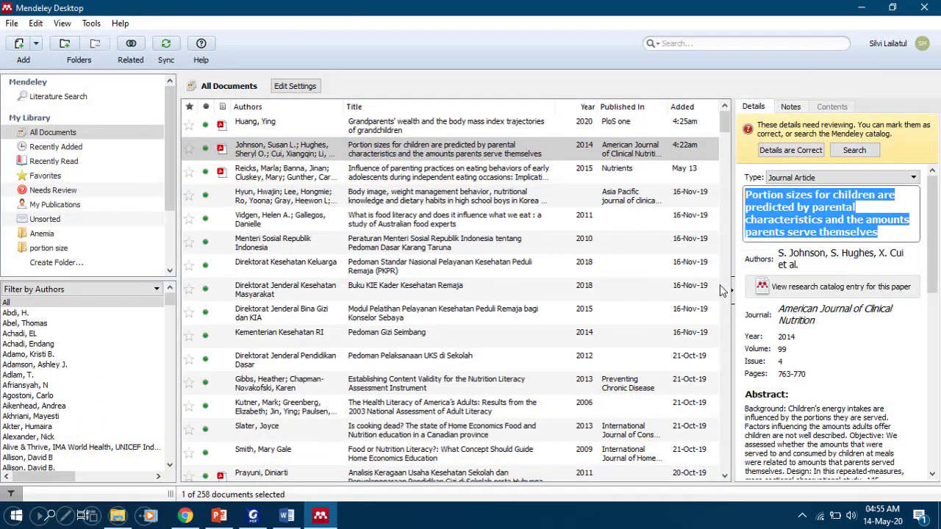